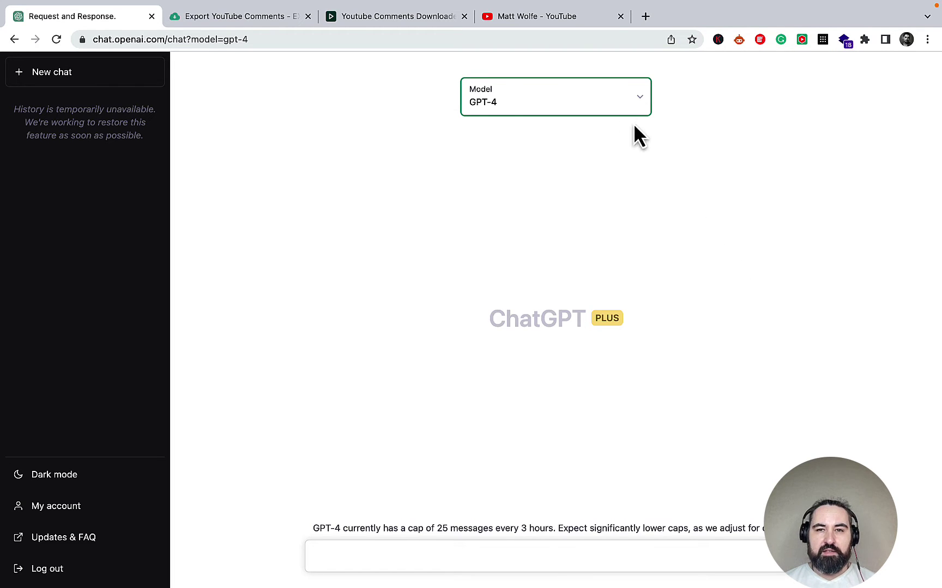
Open the 'AI's Most Insane Week' video, copy its link, and go to the YouTube Comments Downloader tab
key("ctrl+shift+Tab")
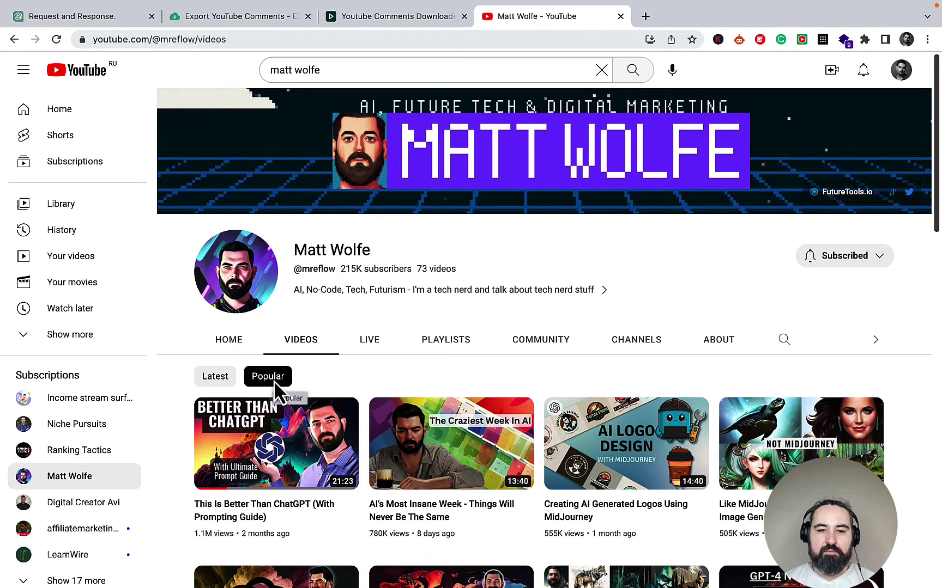
scroll(499, 395, "down", 2)
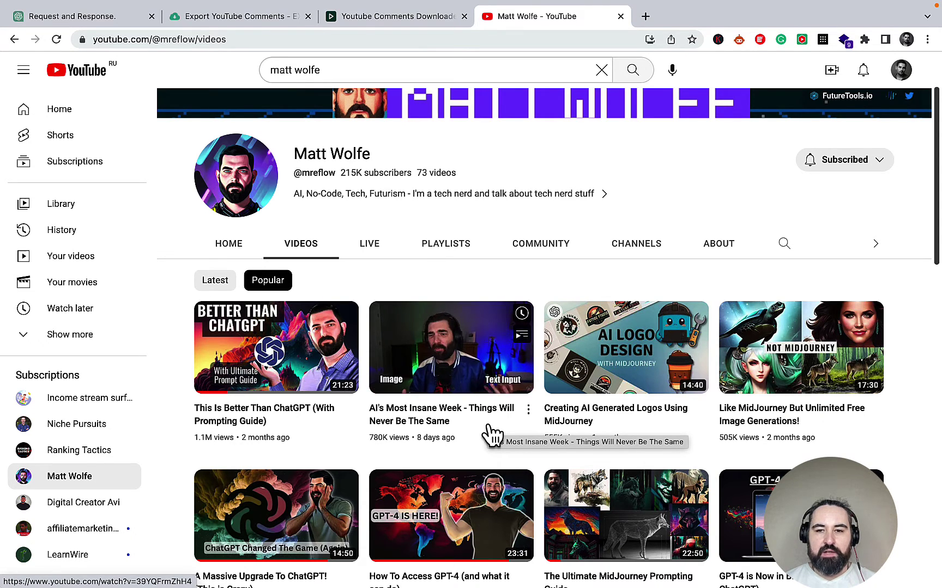
left_click(439, 421)
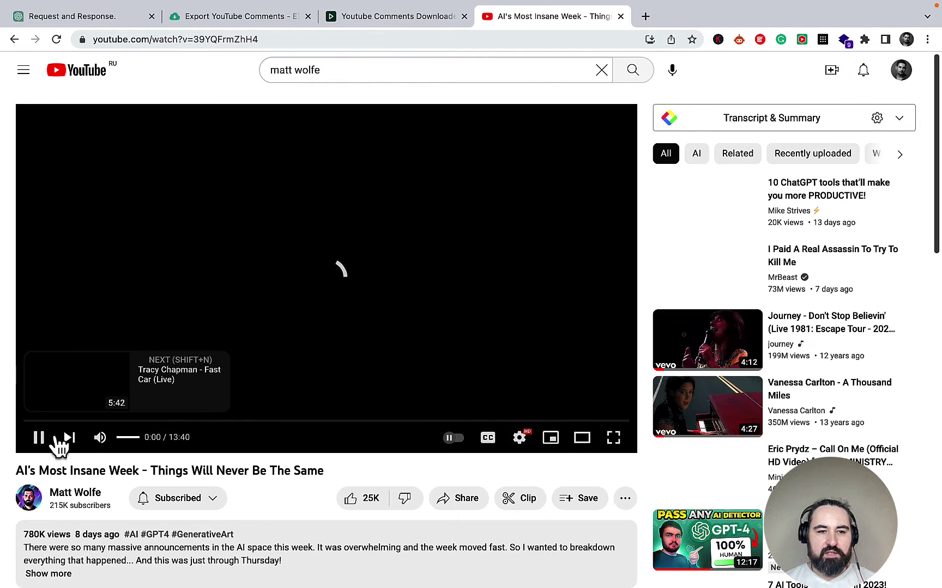
left_click(357, 39)
key("cmd+c")
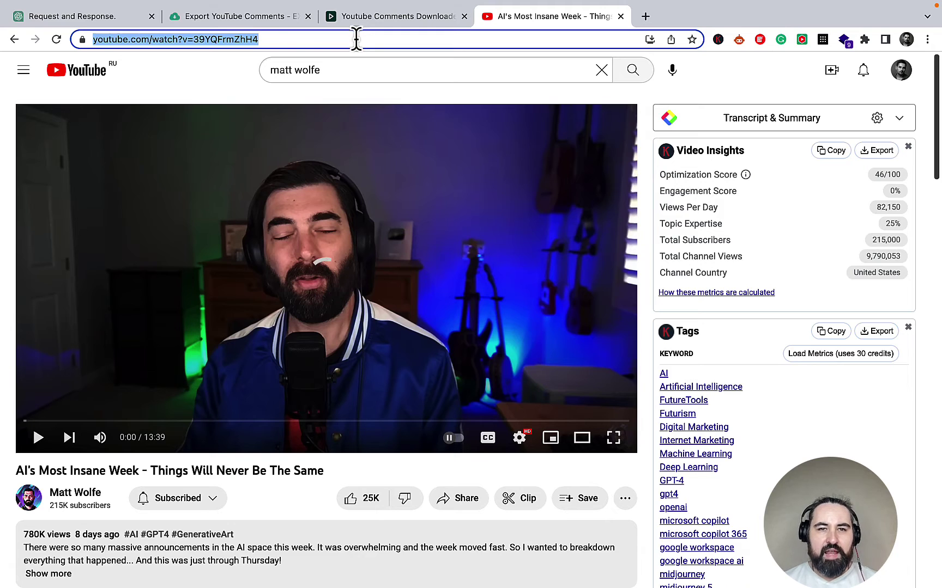
left_click(246, 17)
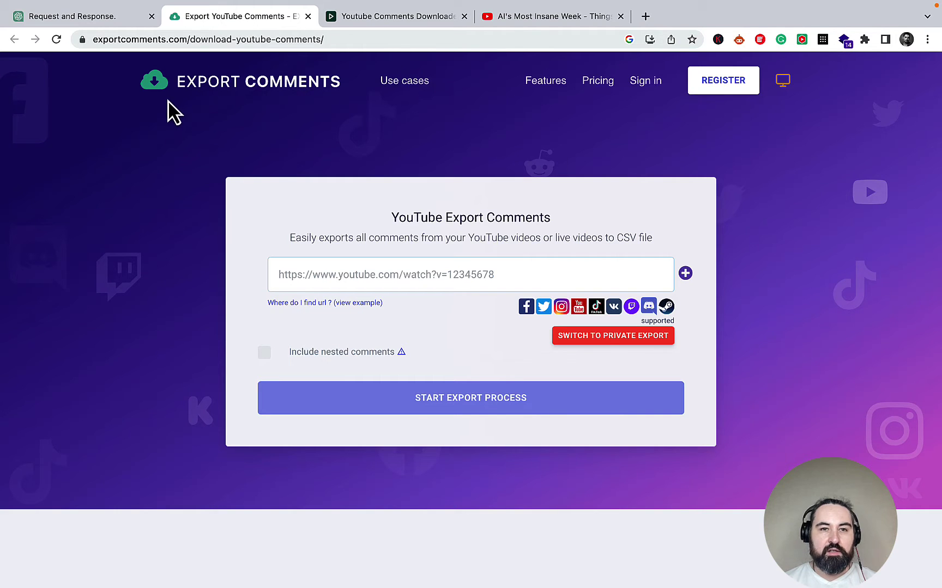
left_click(396, 32)
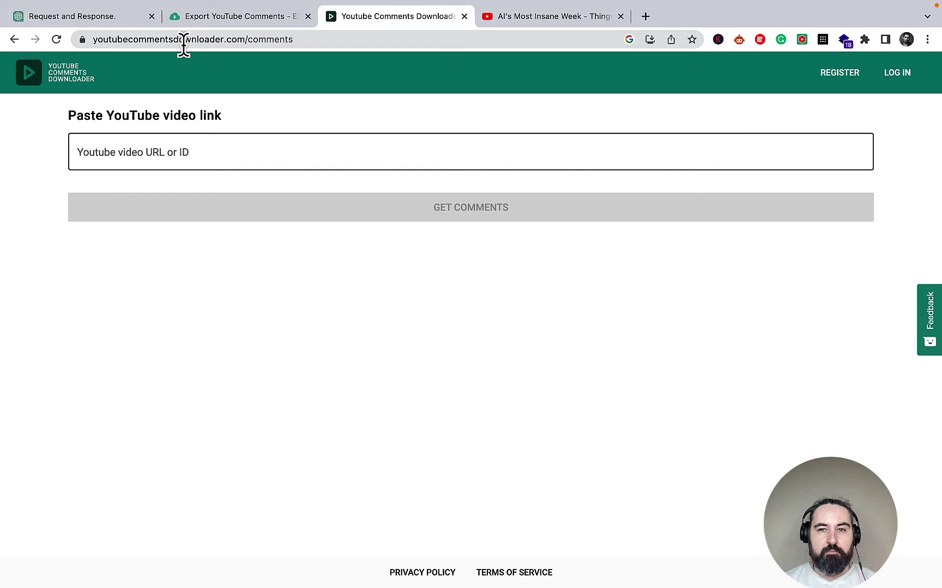
Paste the video link into Tube Atlas Comments, load it, and extract comments with 10 page scrolls
mouse_move(740, 583)
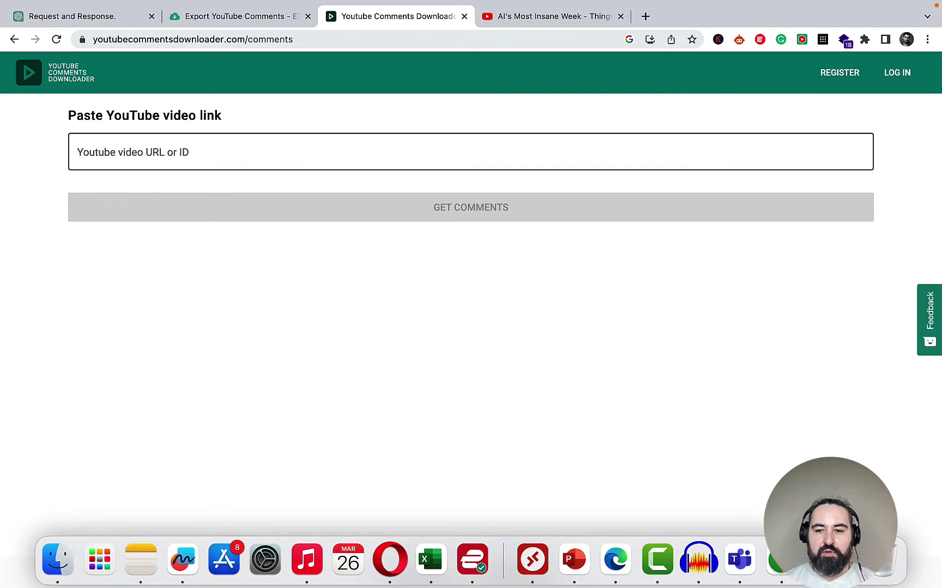
left_click(817, 561)
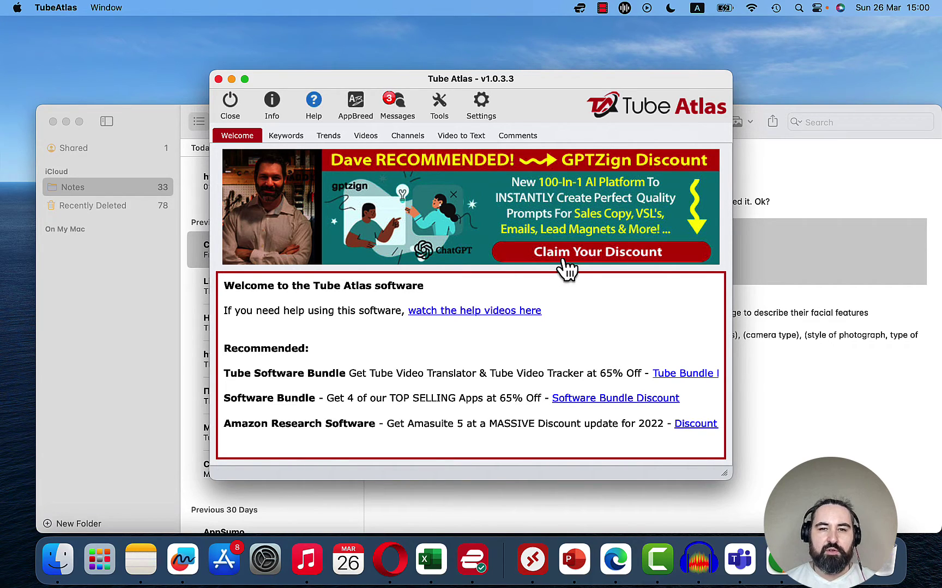
left_click(522, 135)
left_click(274, 167)
key("cmd+v")
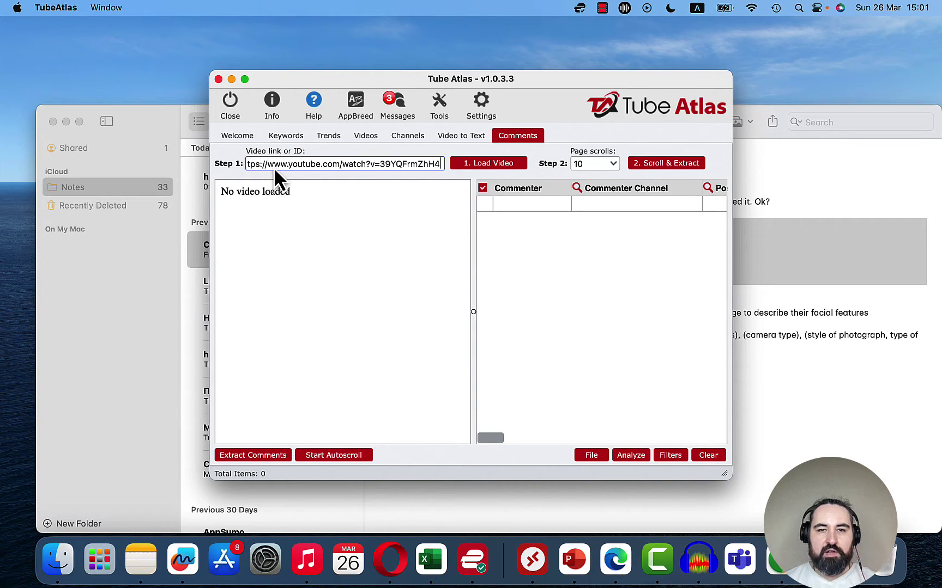
left_click(473, 164)
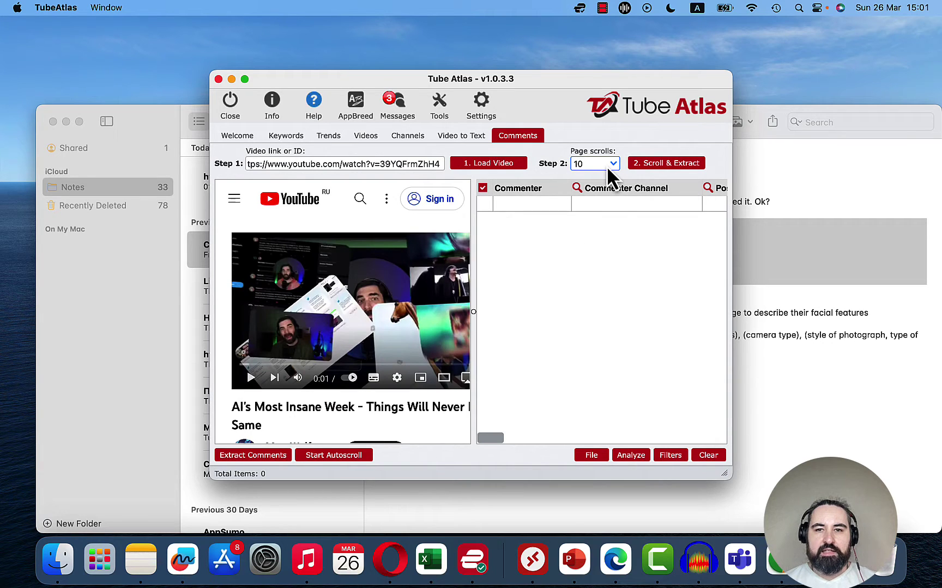
left_click(606, 166)
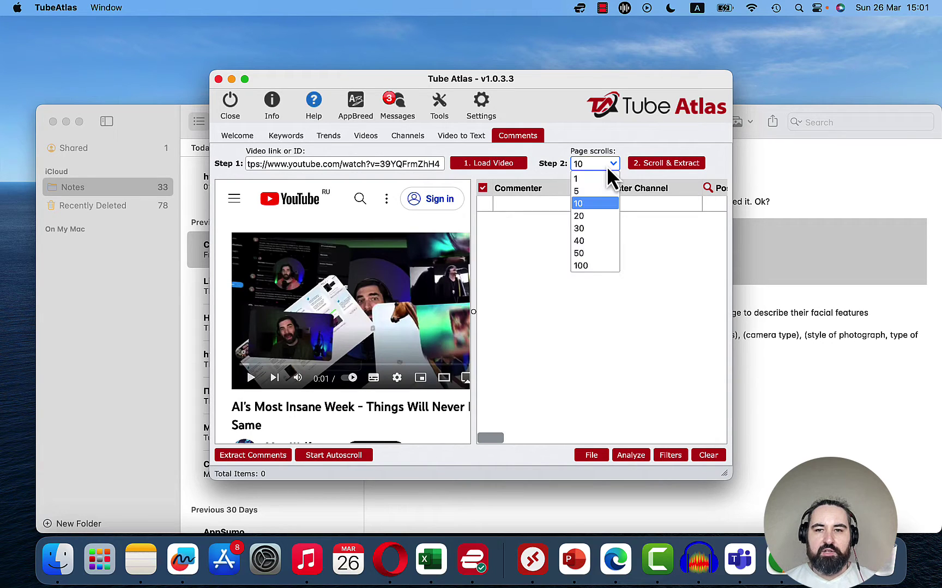
left_click(668, 137)
left_click(659, 165)
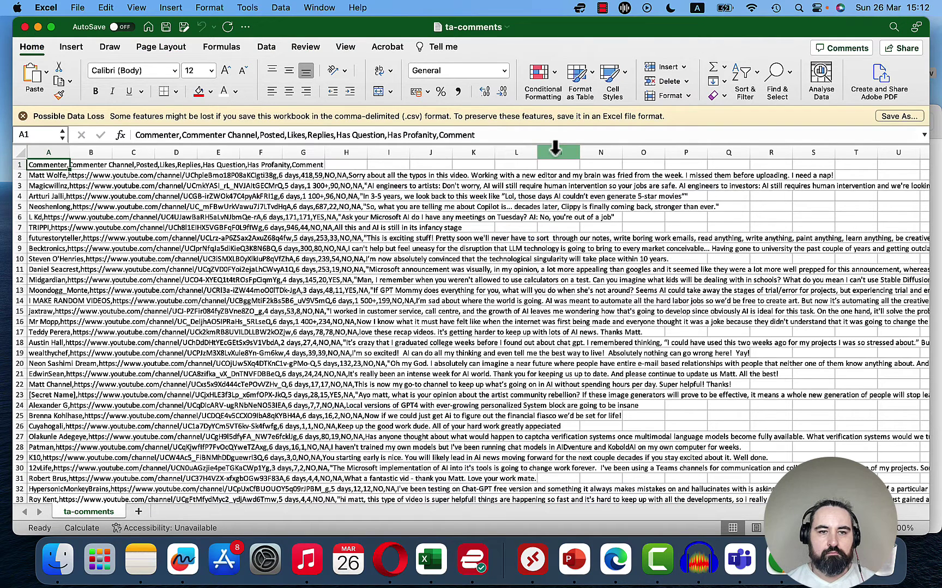
Split column A into separate columns with Text to Columns, comma-delimited, replacing the existing data
left_click(49, 152)
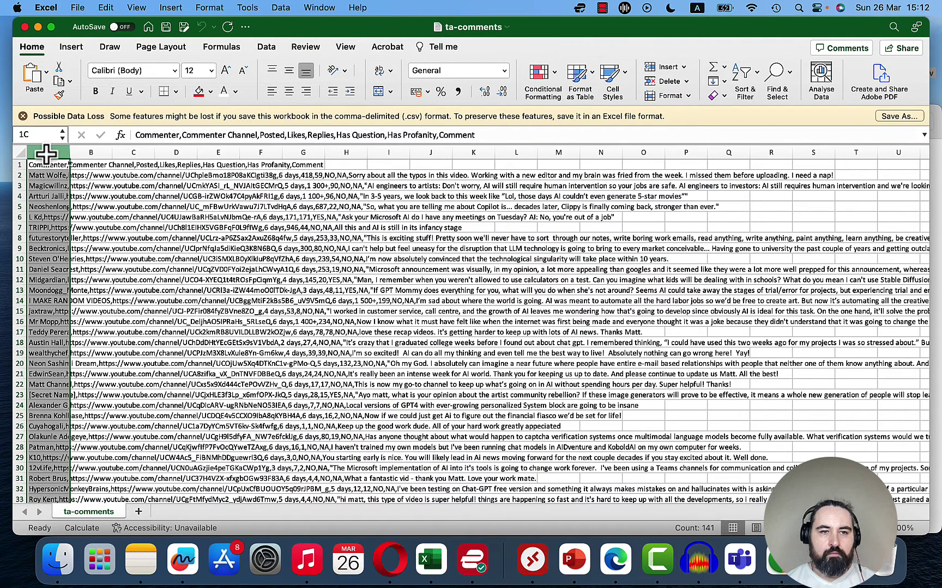
left_click(262, 47)
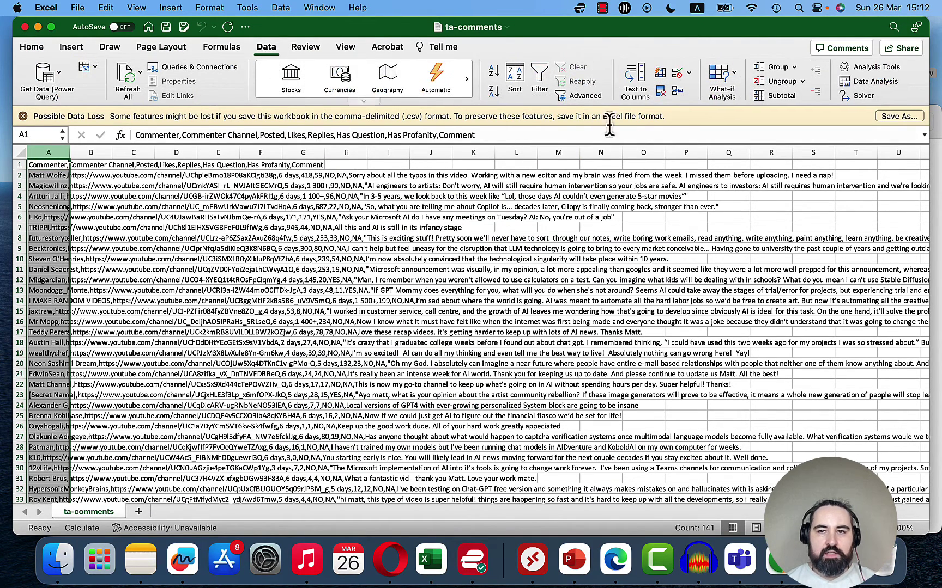
left_click(635, 87)
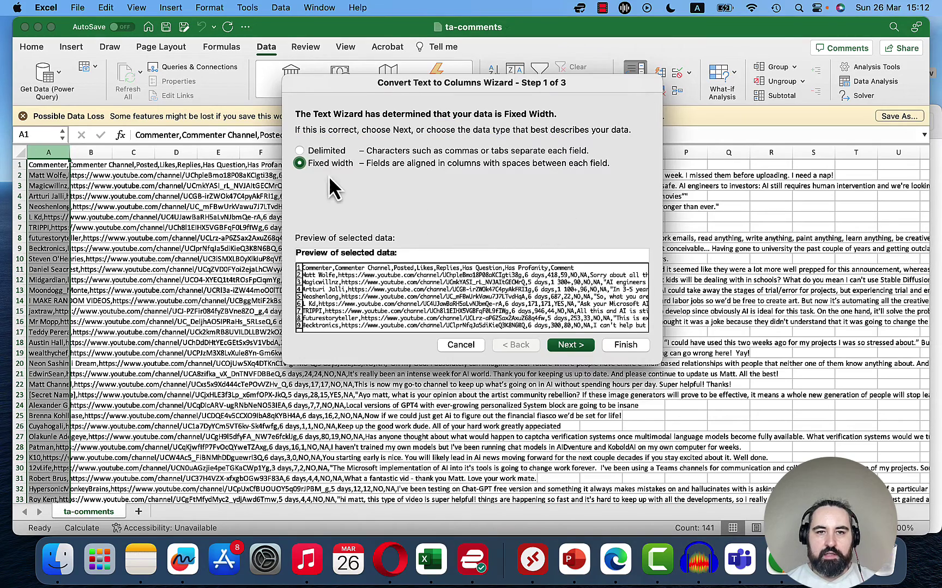
left_click(571, 344)
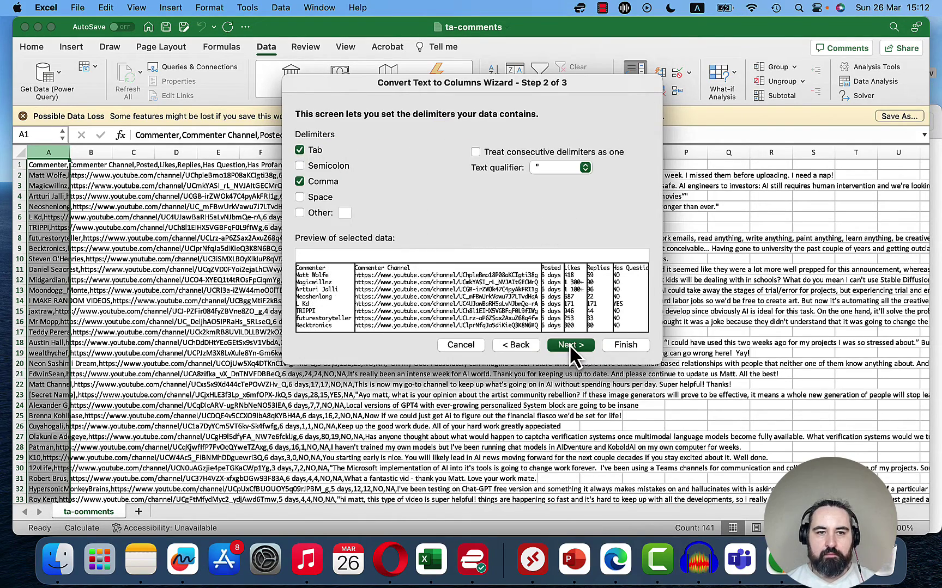
left_click(628, 347)
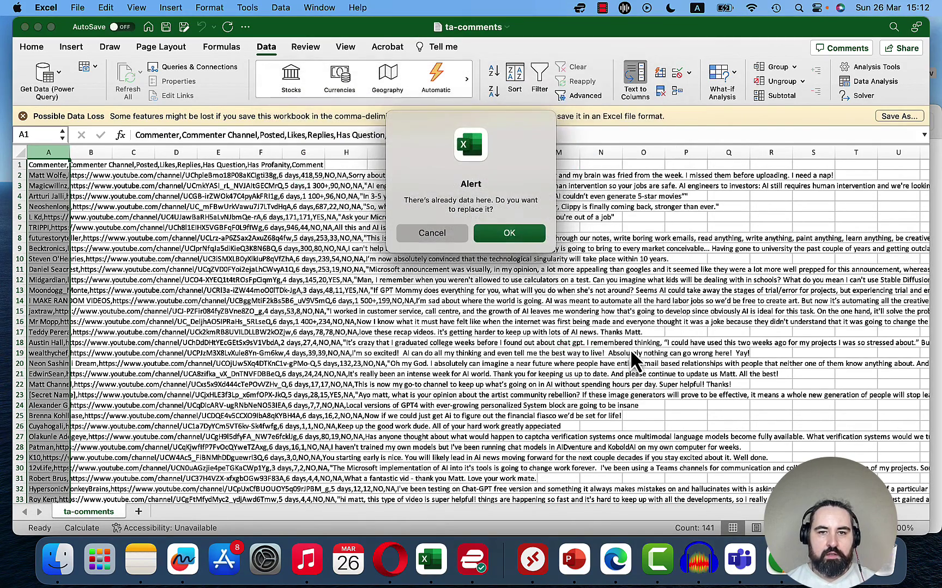
left_click(513, 229)
left_click(343, 175)
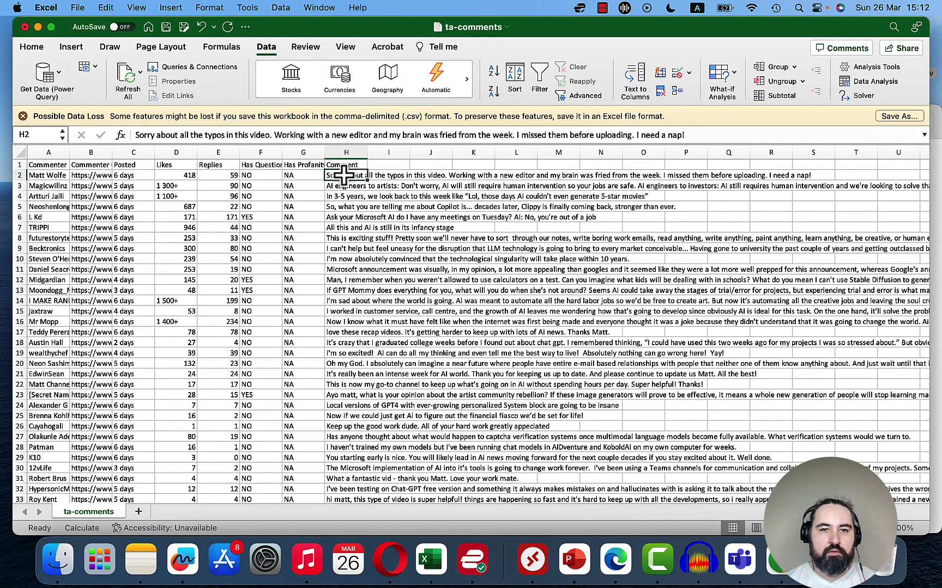
Add filters to the header row and uncheck Likes values 0 through 3
left_click(44, 165)
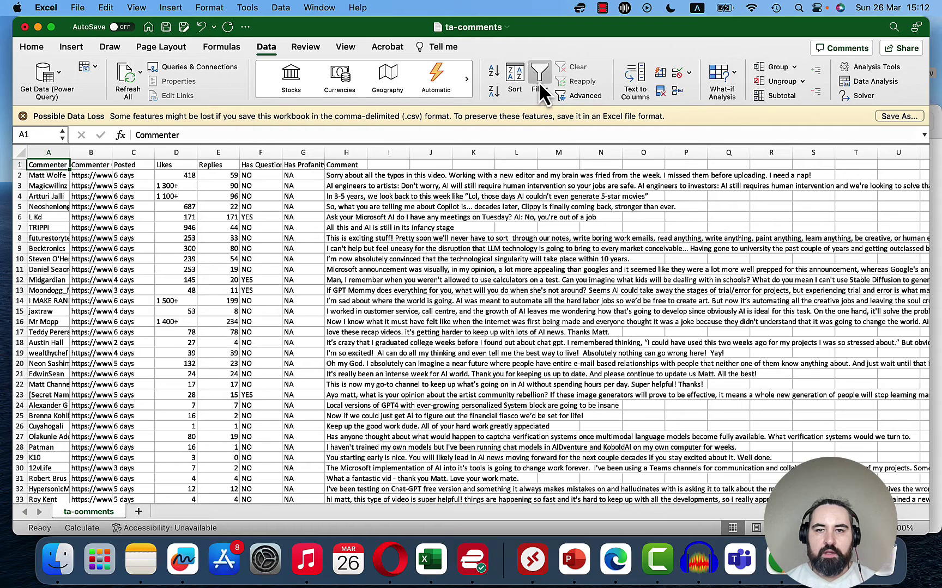
left_click(539, 83)
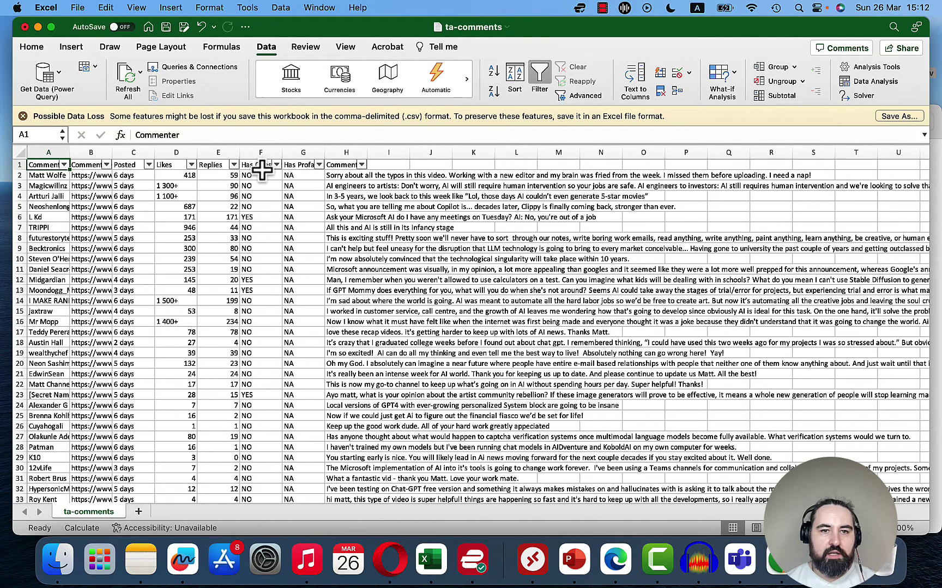
left_click(191, 165)
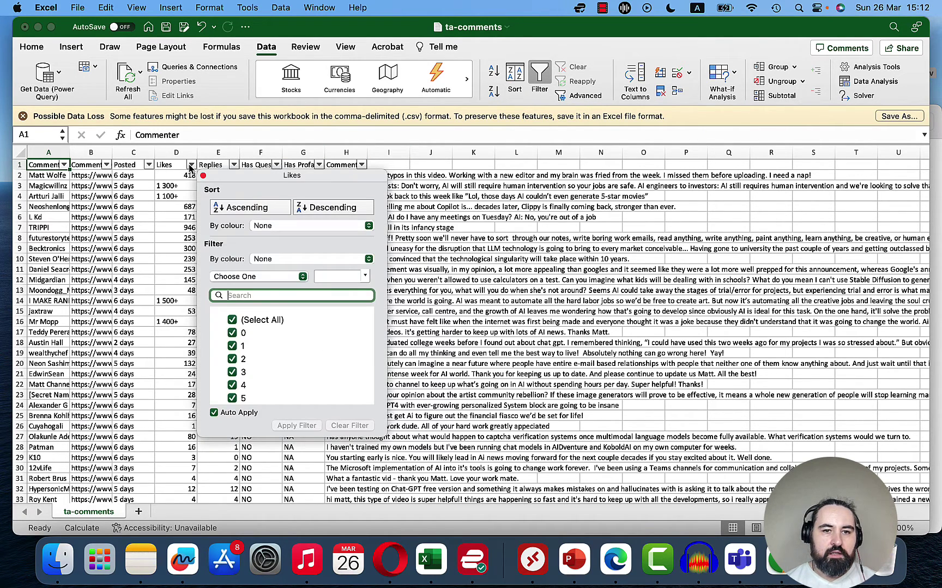
left_click(231, 321)
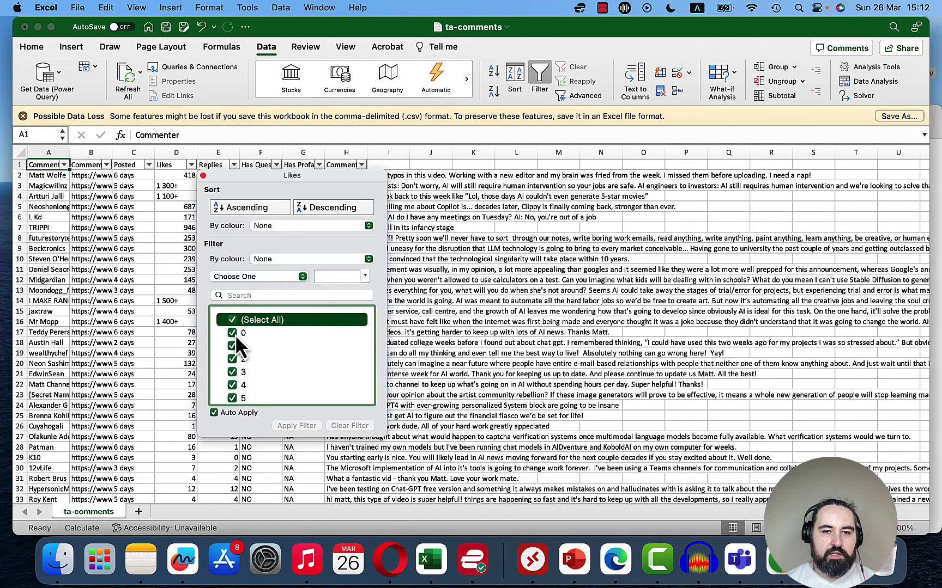
left_click(235, 334)
left_click(235, 347)
left_click(234, 359)
left_click(234, 373)
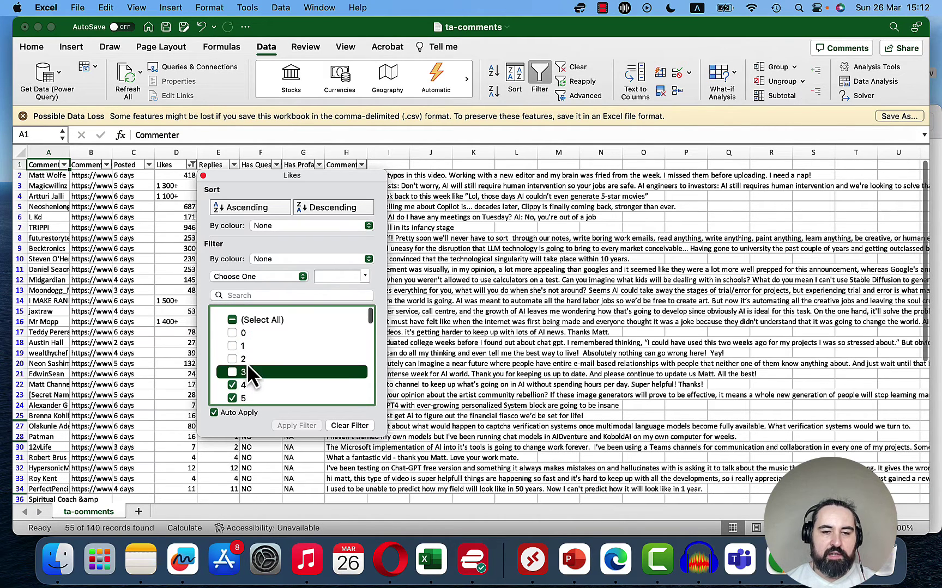
Uncheck Likes values 4 through 9, leaving 38 of 140 comments, and return to the GPT-4 chat
scroll(248, 364, "down", 3)
left_click(231, 344)
left_click(231, 358)
left_click(231, 370)
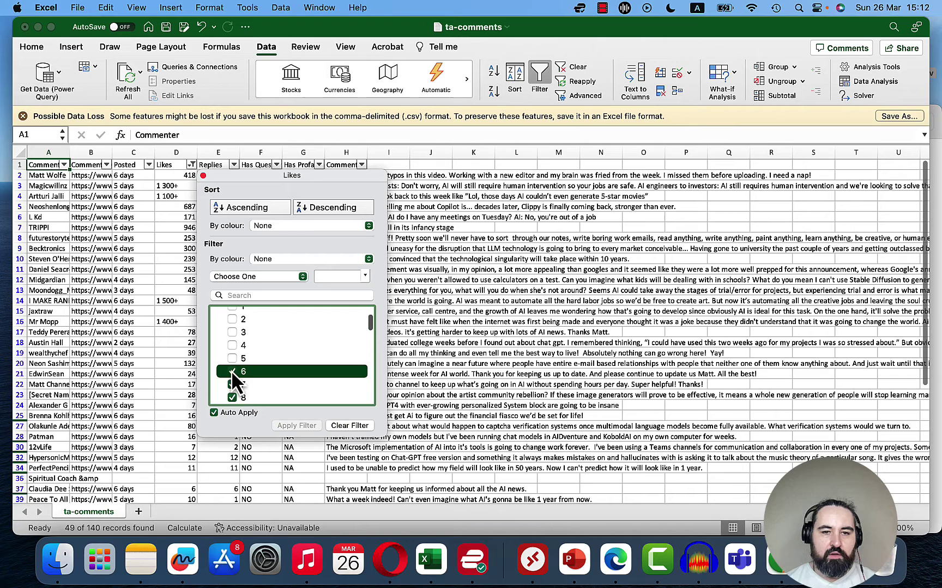
left_click(233, 384)
scroll(236, 367, "down", 2)
left_click(236, 368)
left_click(234, 366)
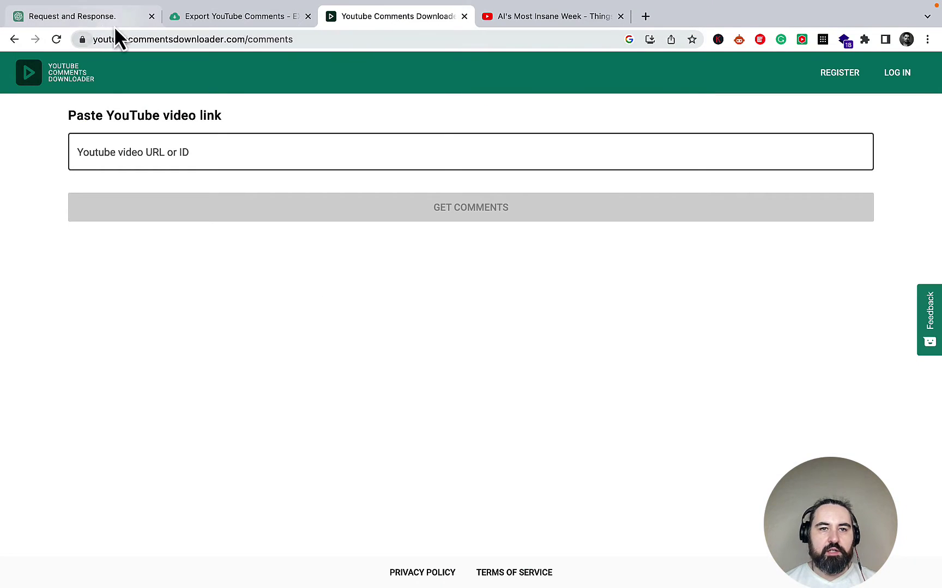
left_click(88, 16)
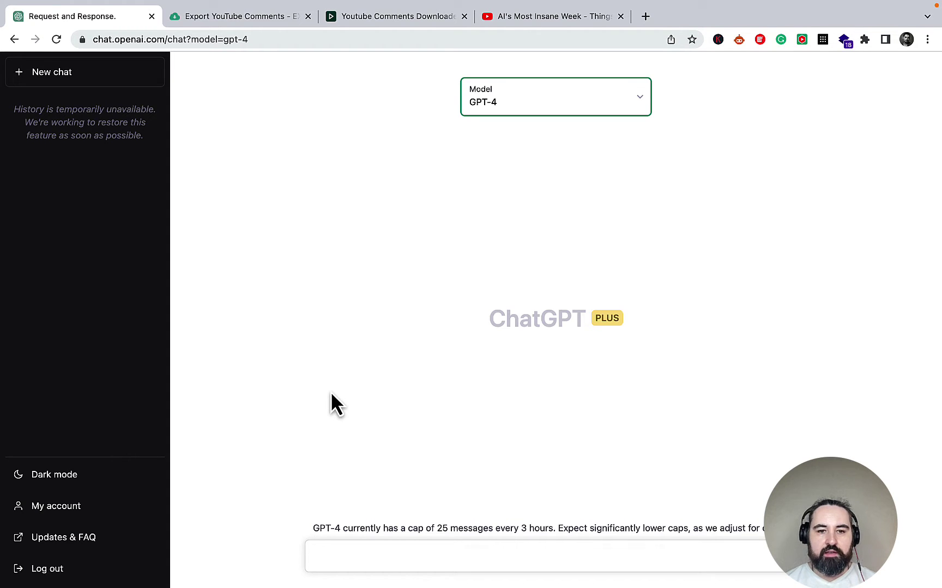
Send GPT-4 the instruction to reply only RECEIVED to the next message
left_click(355, 556)
key("super+v")
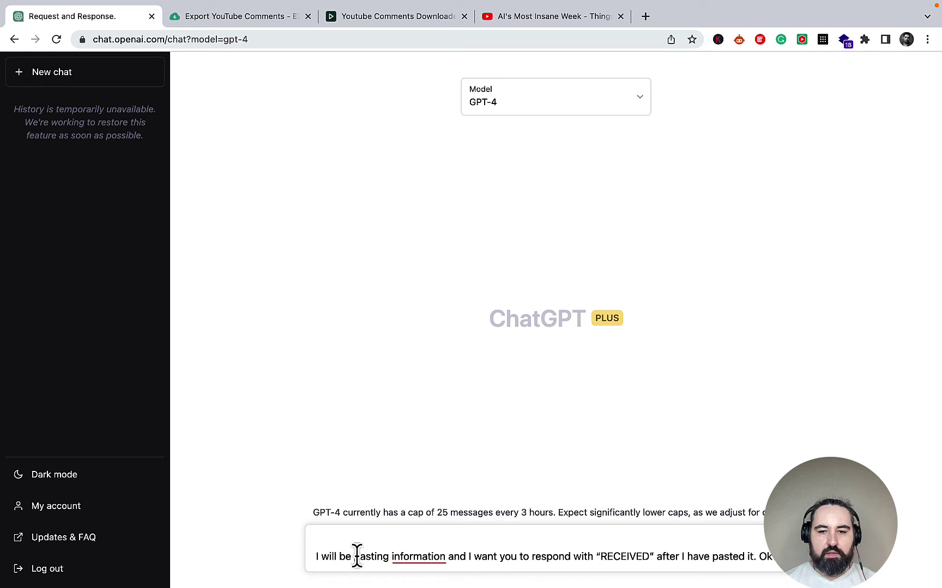
key("Return")
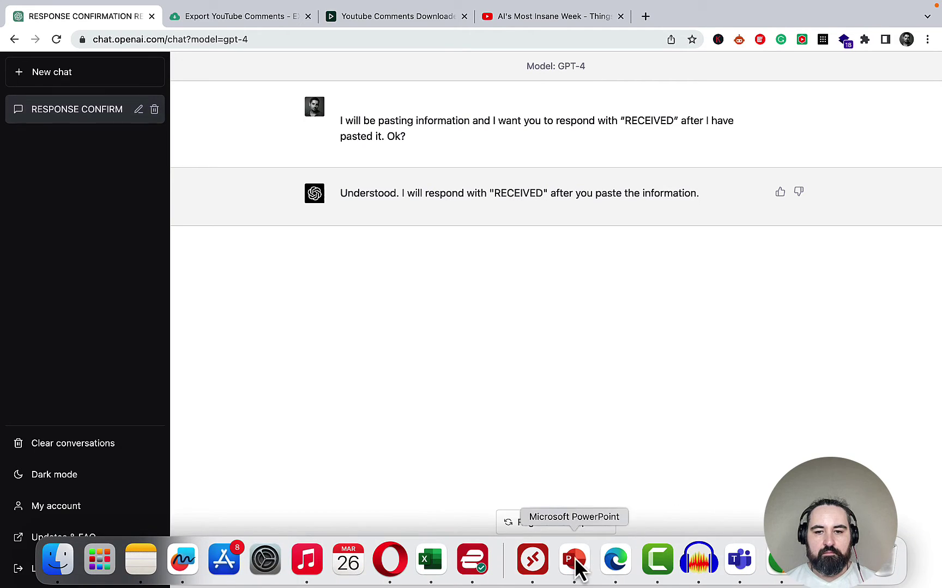
Paste the filtered Excel comments into the chat and send them
left_click(430, 564)
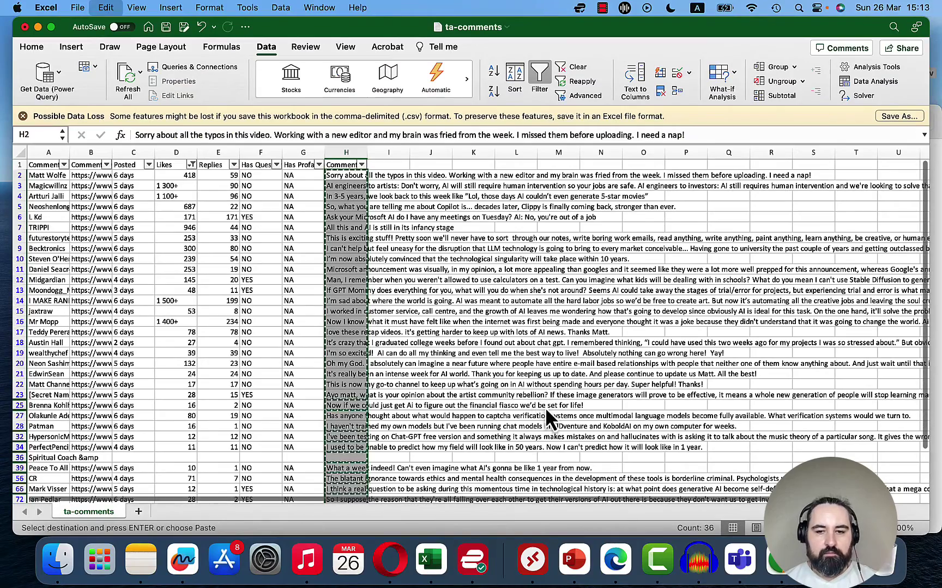
left_click(781, 562)
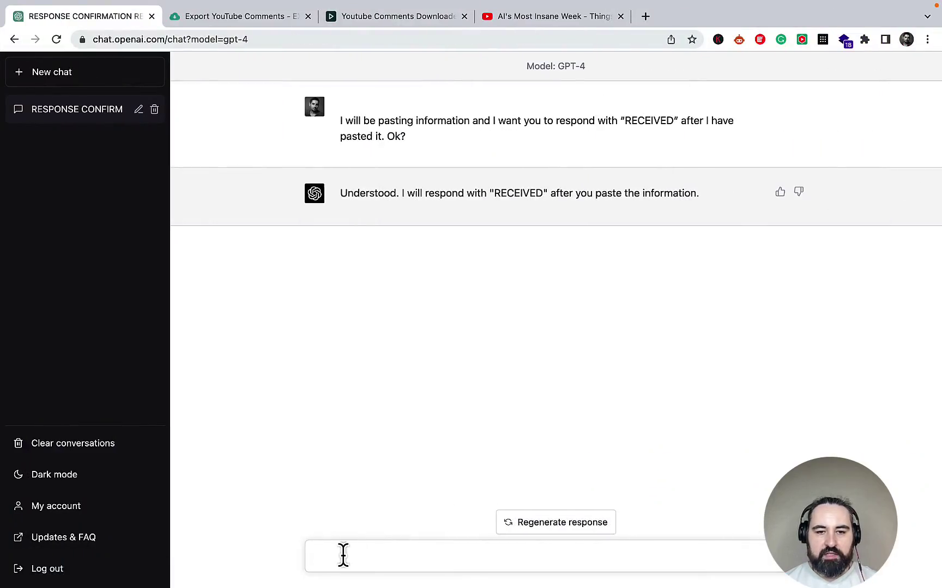
key("super+v")
key("Return")
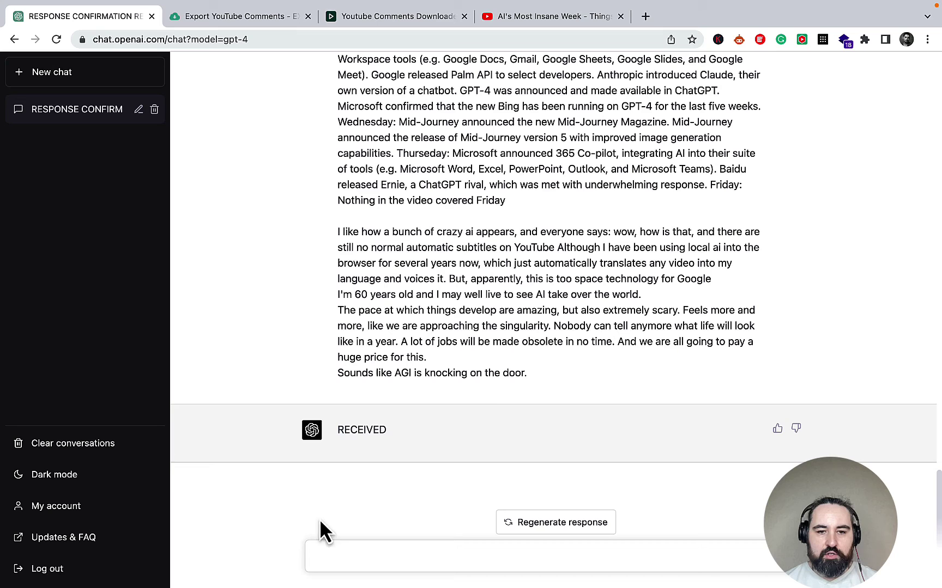
Send the five questions on demographics, pain points, goals, buying habits and tone, requesting a two-column table
left_click(338, 552)
type("based on the above information, answer the below questions in a two columned table  1. What are the key demographics? 2.  Main pain points? 3. What are their goals, motivations? 4. How do they gather information, make decisions about purchases? 5.  What is the tone of voice they should be communicated with?")
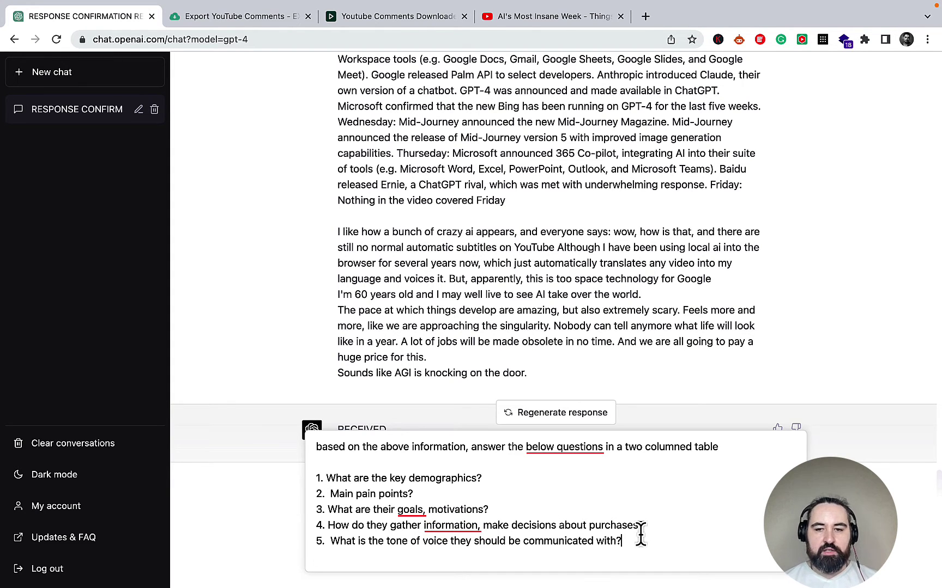
key("Return")
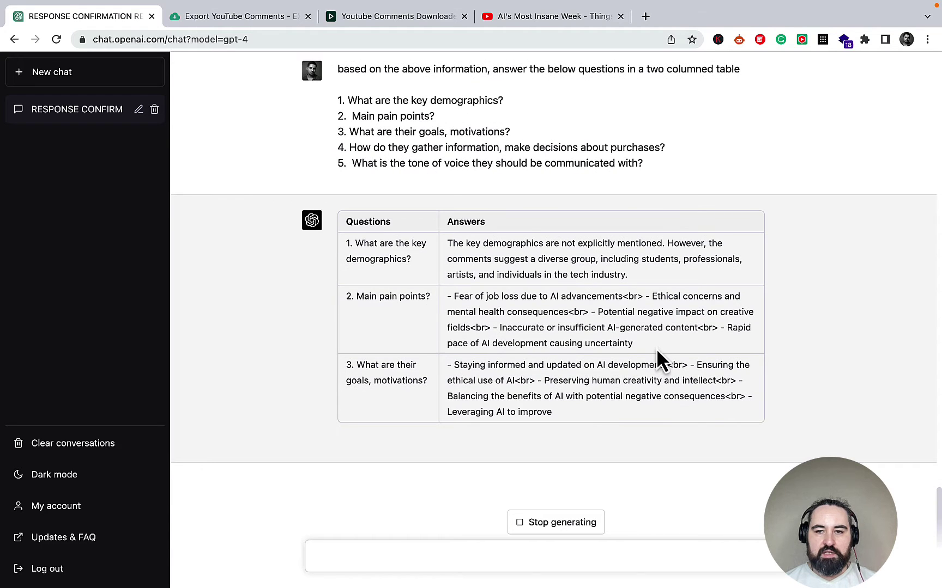
left_click_drag(657, 348, 431, 319)
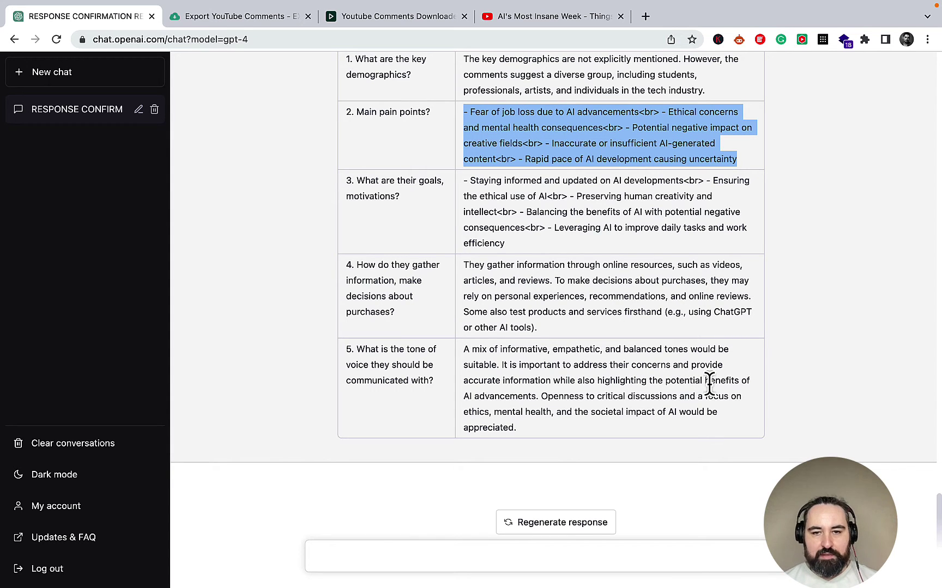
scroll(708, 385, "up", 3)
scroll(708, 385, "down", 3)
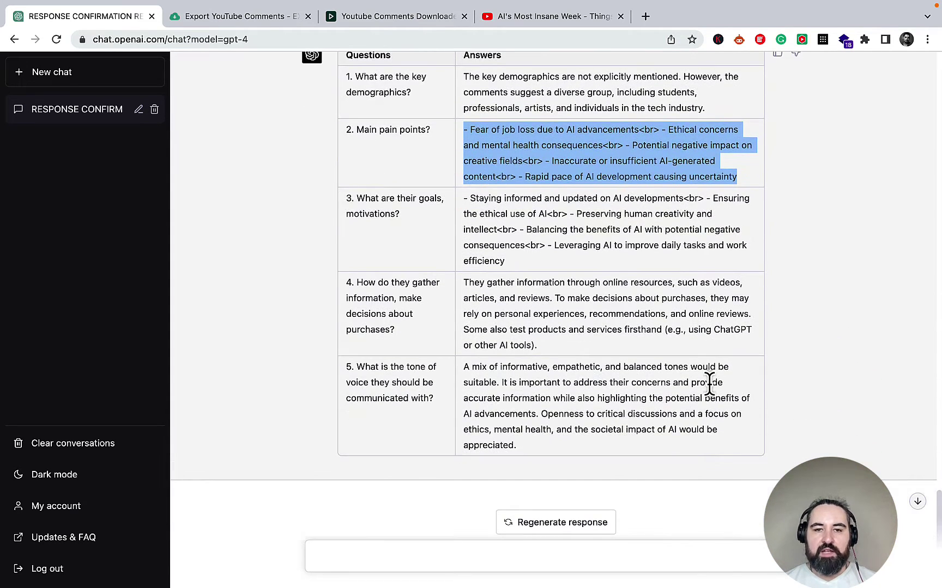
scroll(709, 384, "up", 2)
scroll(708, 385, "down", 1)
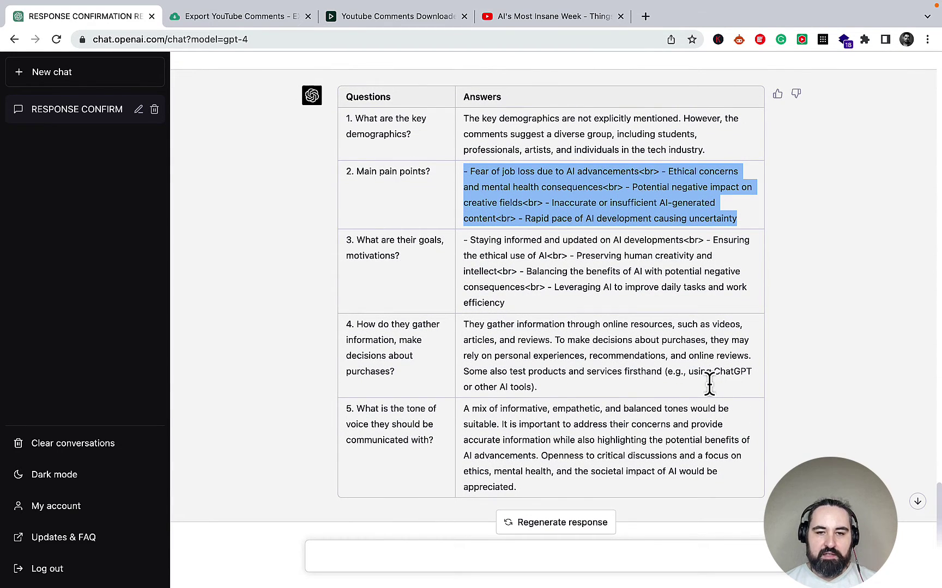
left_click(707, 376)
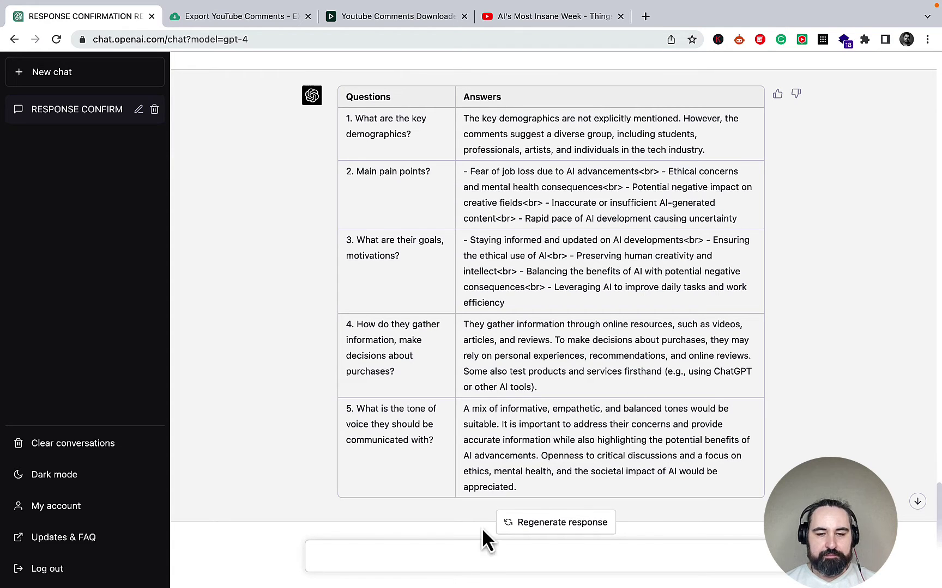
Ask GPT-4 to name the Consumer Avatar and describe its facial features, then draft the Midjourney prompt formula
left_click(478, 553)
type("based on the above name the above Consumer Avatar and use visual descriptive language to describe their facial features")
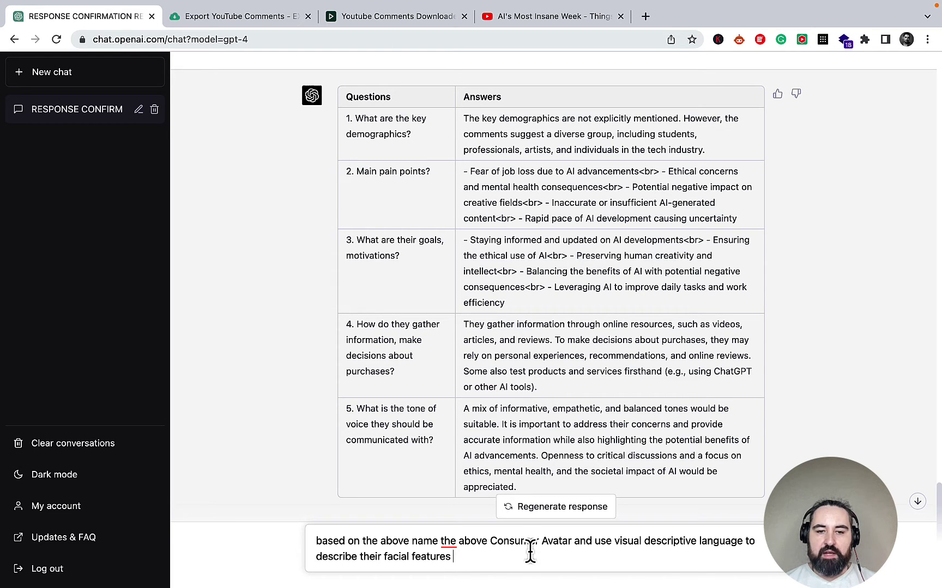
key("Return")
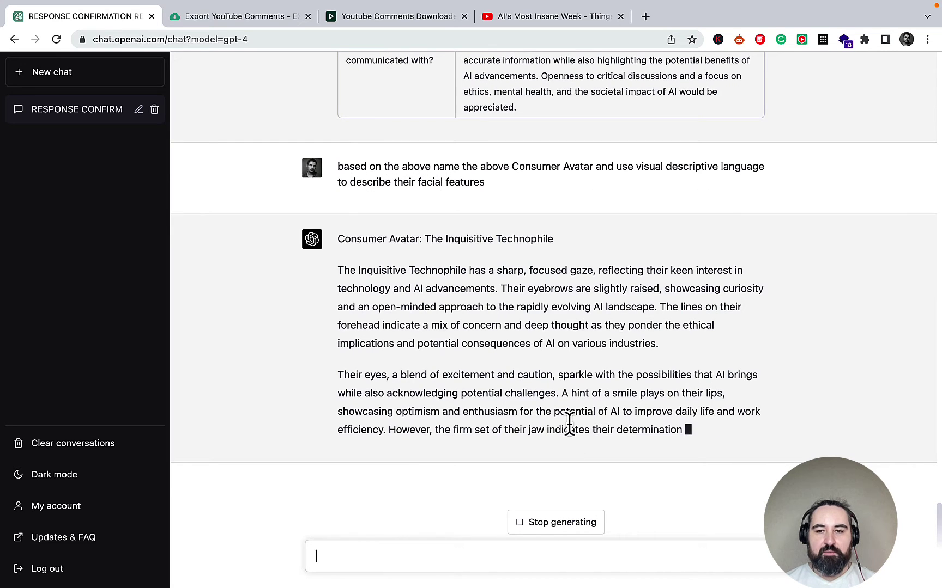
left_click(373, 552)
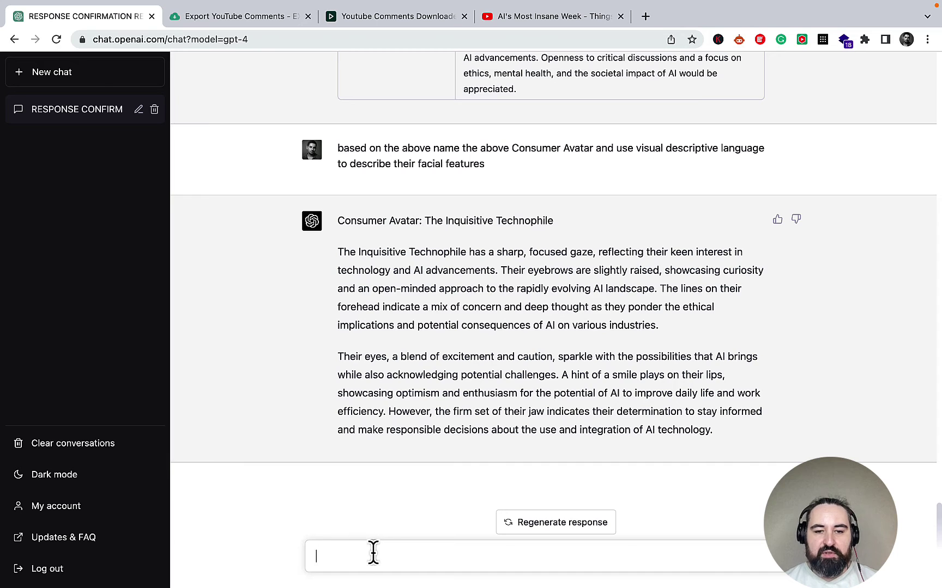
type("Here's a Midjourney Prompt Formula: (image we are prompting), (5 descriptive keywords), (camera type), (style of photograph, type of film). Do you understand?")
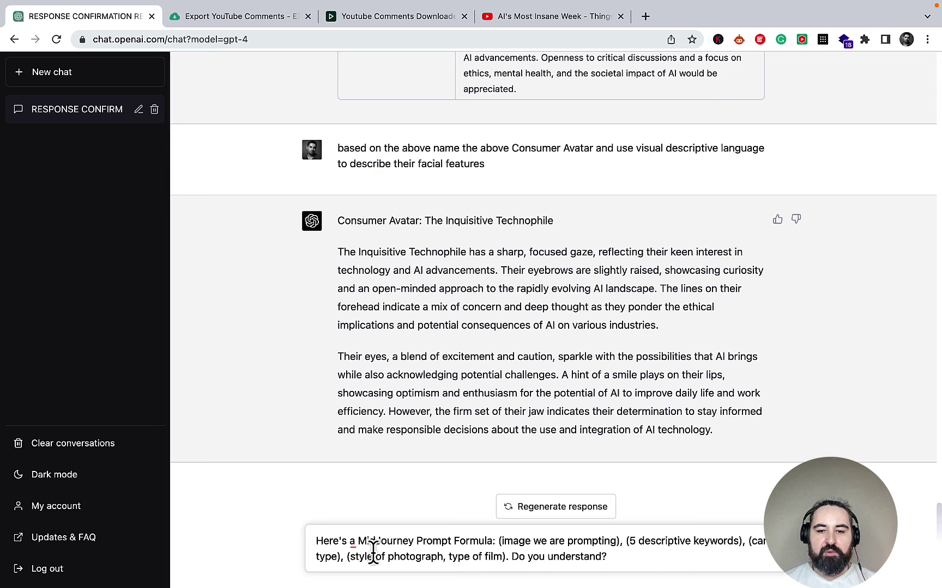
Send the Midjourney formula, request a Midjourney prompt for the Consumer Avatar, and select the generated prompt
key("Return")
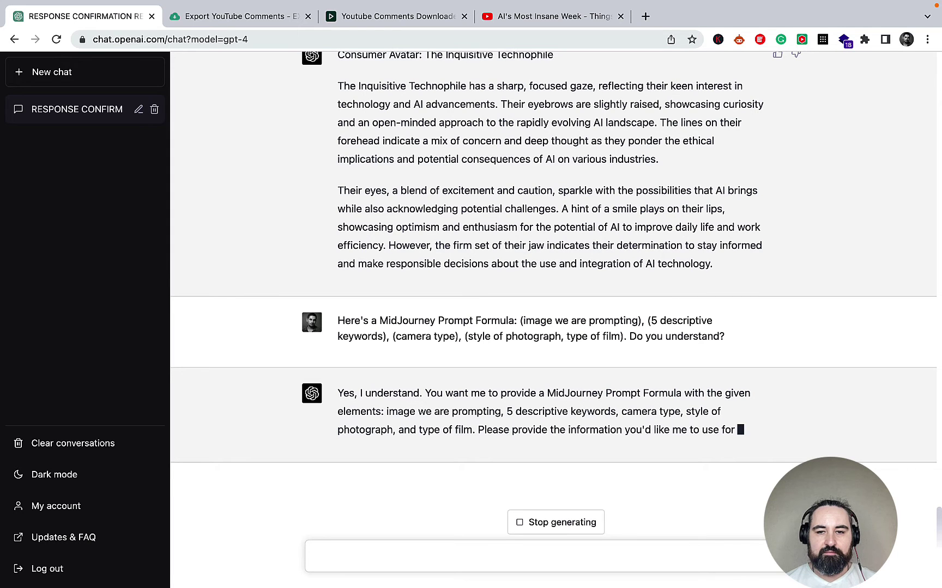
left_click(427, 558)
type("Create a MidJourney prompt based on the above Consumer Avatar description")
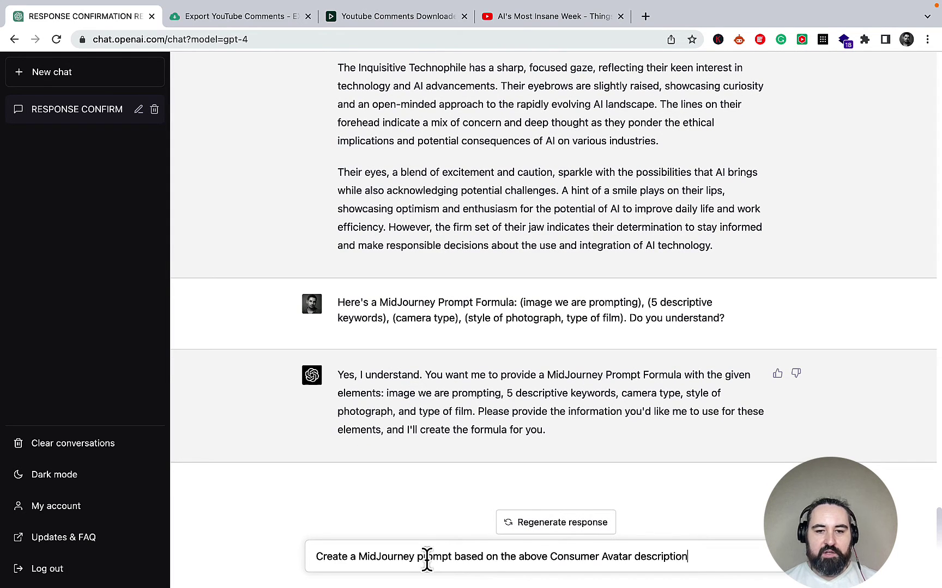
key("Return")
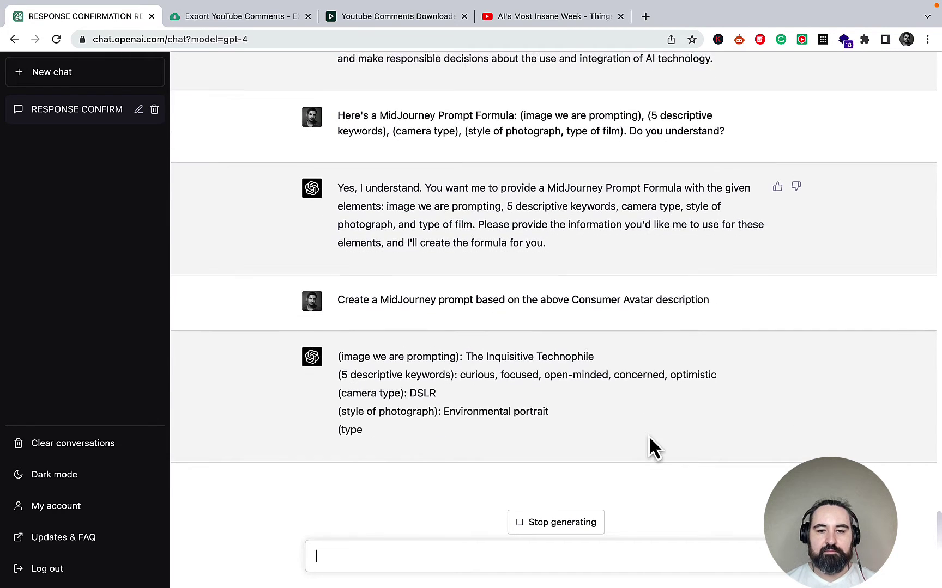
left_click_drag(688, 430, 331, 381)
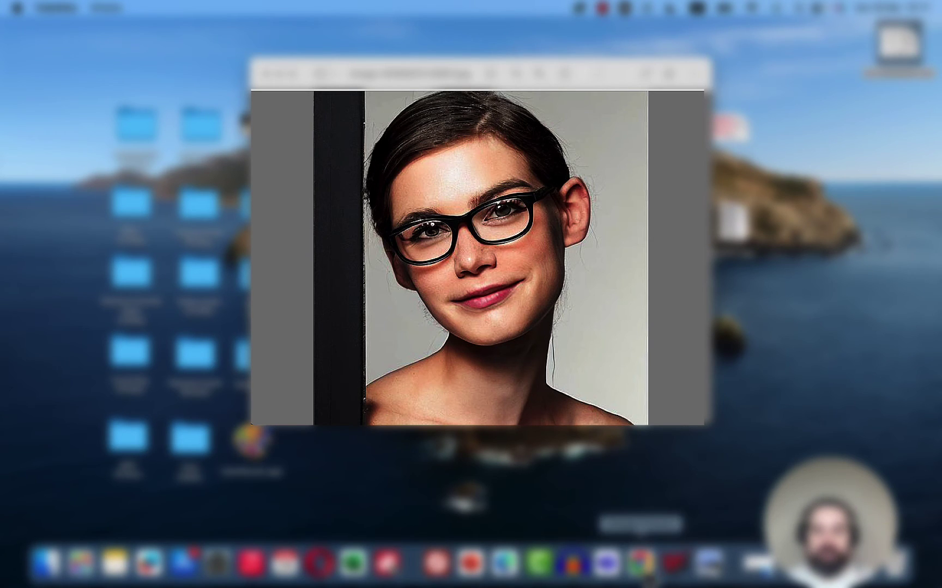
Scroll through the chat, selecting the prompt formula paragraph, then back up to the answers table
left_click(643, 565)
scroll(709, 369, "up", 10)
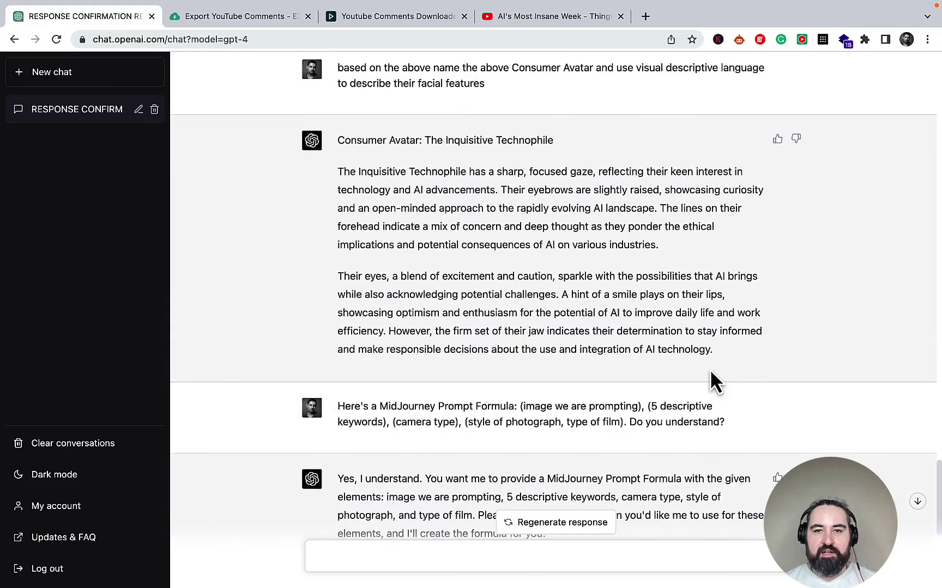
scroll(714, 382, "up", 6)
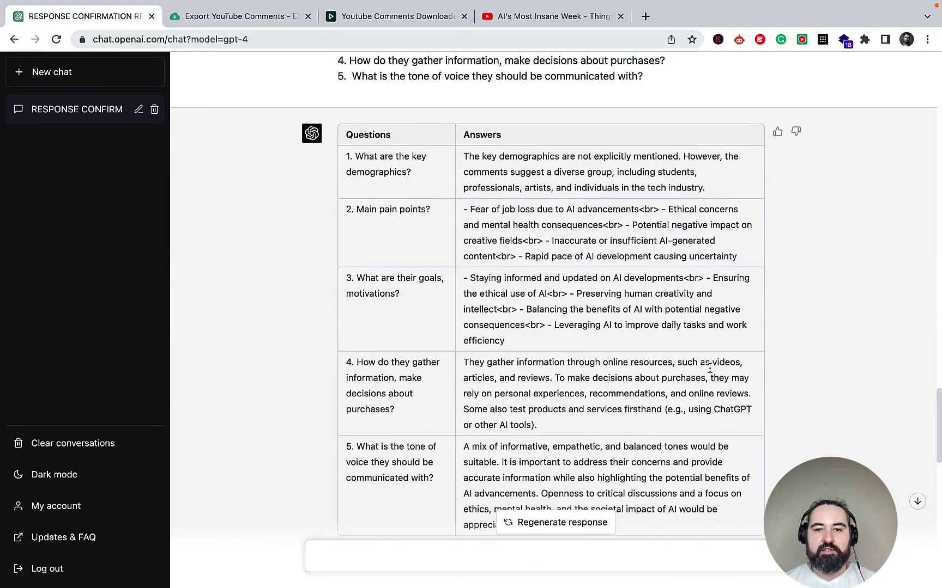
scroll(709, 370, "down", 1)
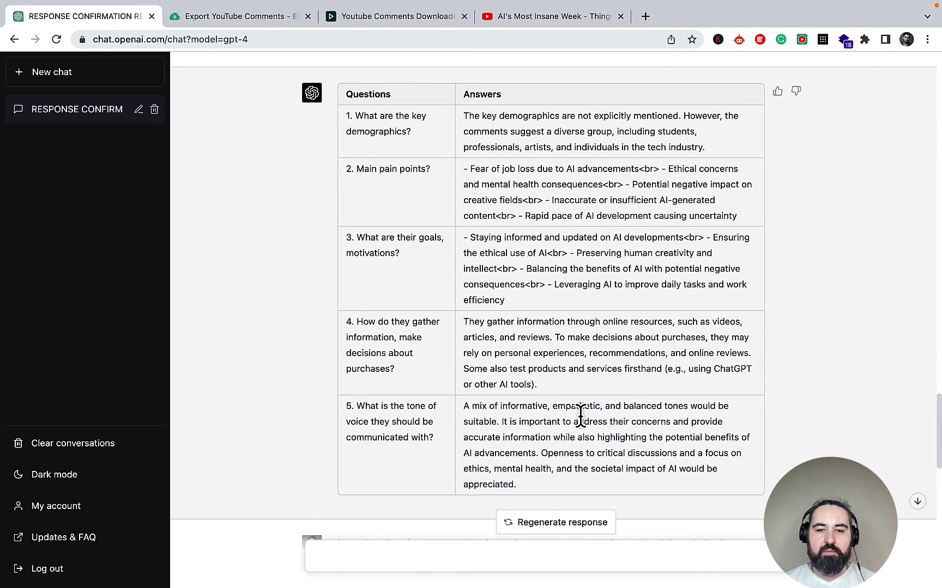
scroll(581, 415, "down", 10)
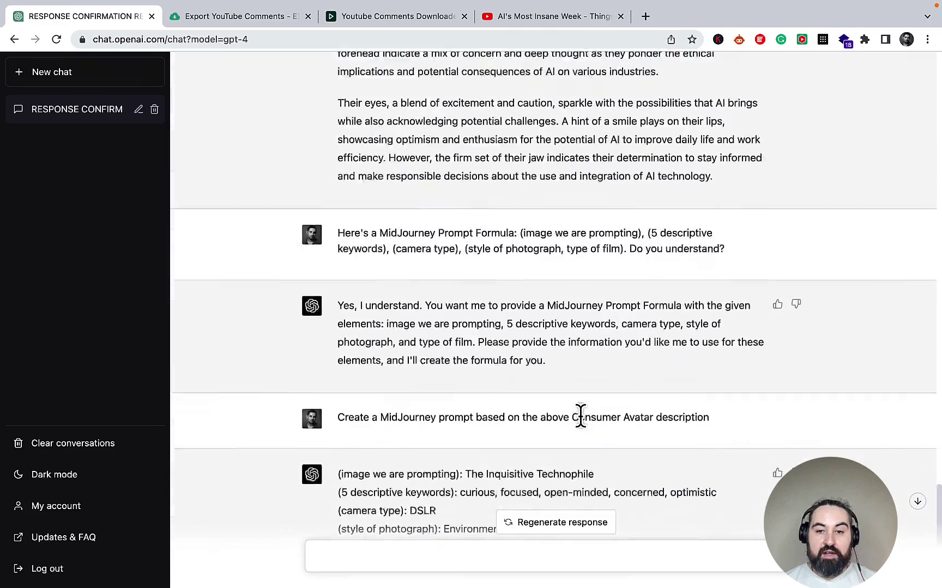
triple_click(578, 416)
scroll(581, 416, "up", 10)
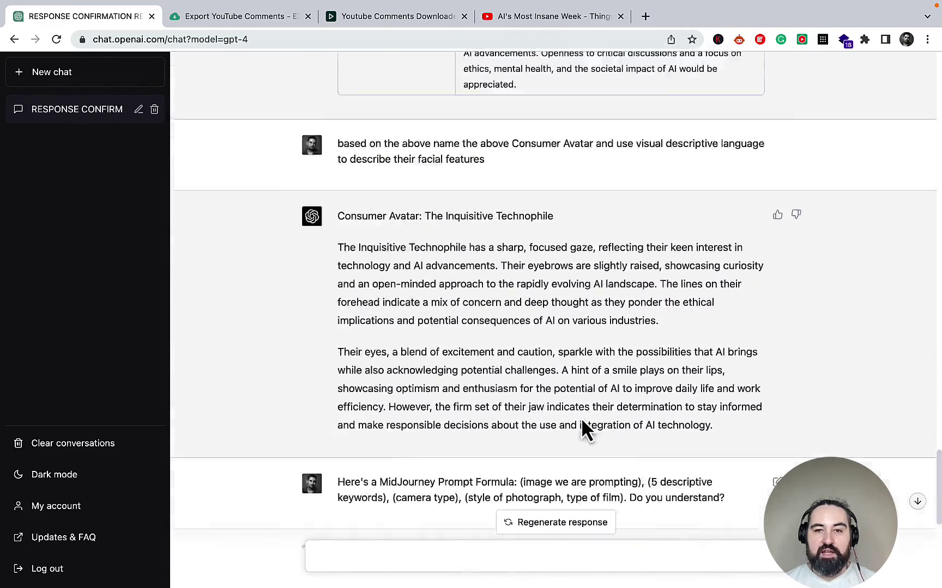
scroll(581, 416, "up", 1)
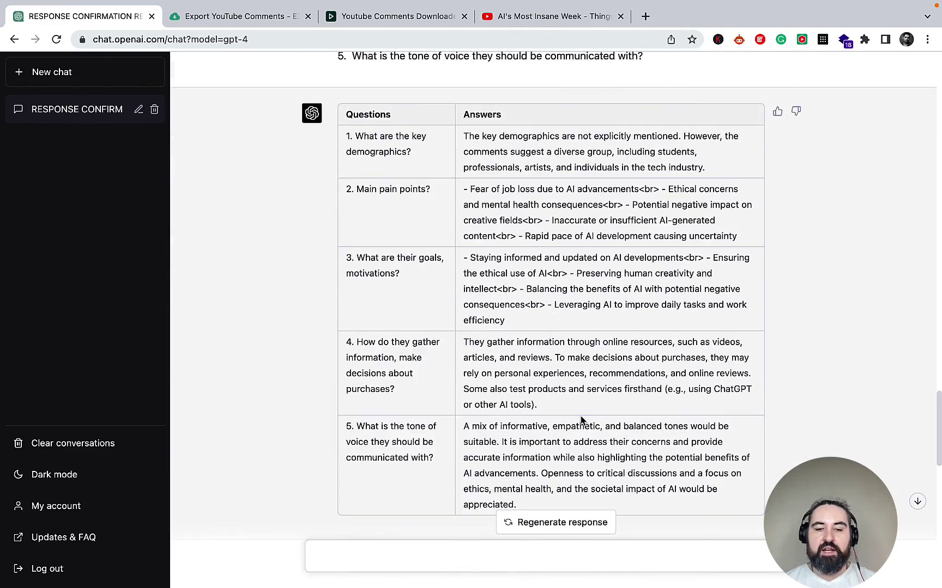